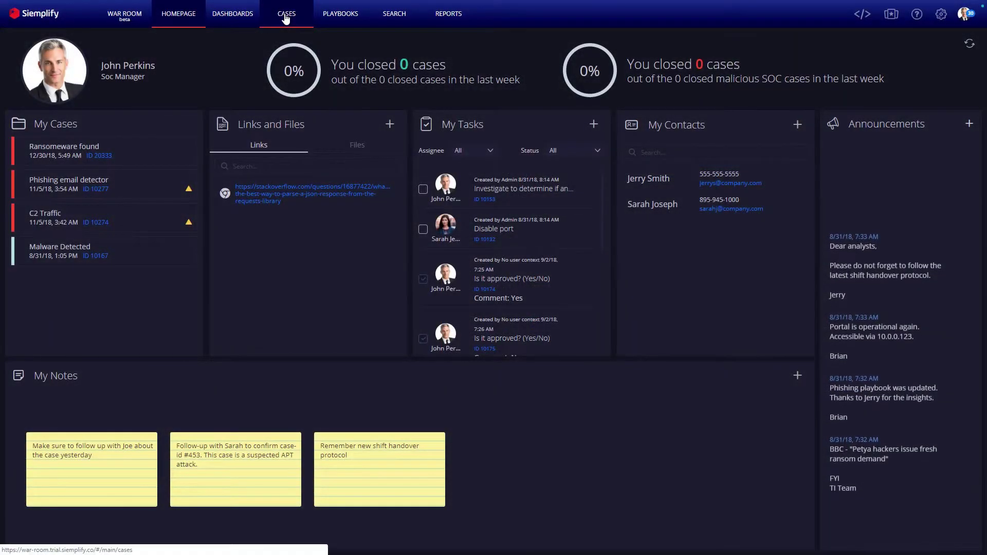
Go to the Cases list to reach the Phishing email detector case (ID 10277).
{"action": "left_click", "coordinate": [286, 15]}
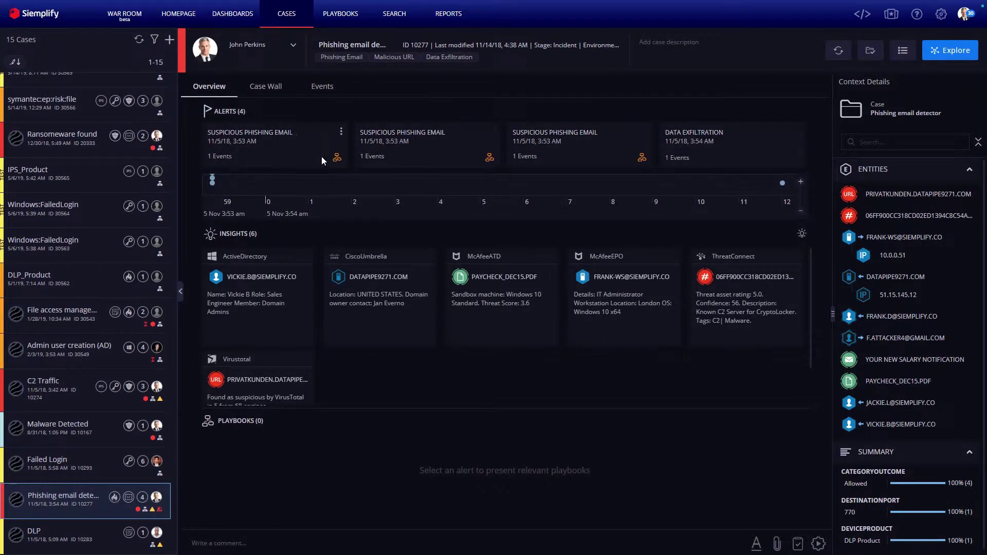
Check Phishing playbook results for Active Directory, VirusTotal, XForce, Anomali and Case Data Conditions.
{"action": "left_click", "coordinate": [338, 160]}
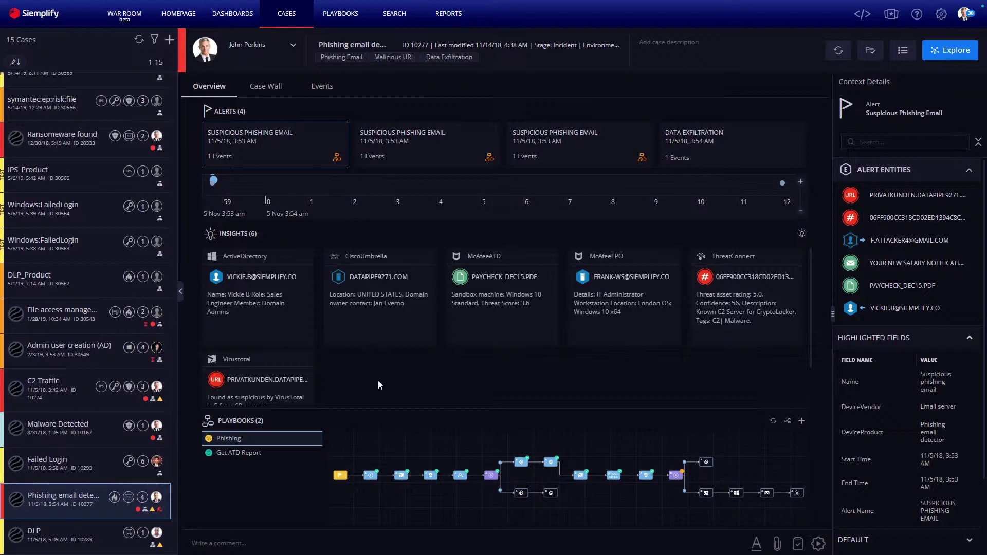
{"action": "left_click", "coordinate": [375, 478]}
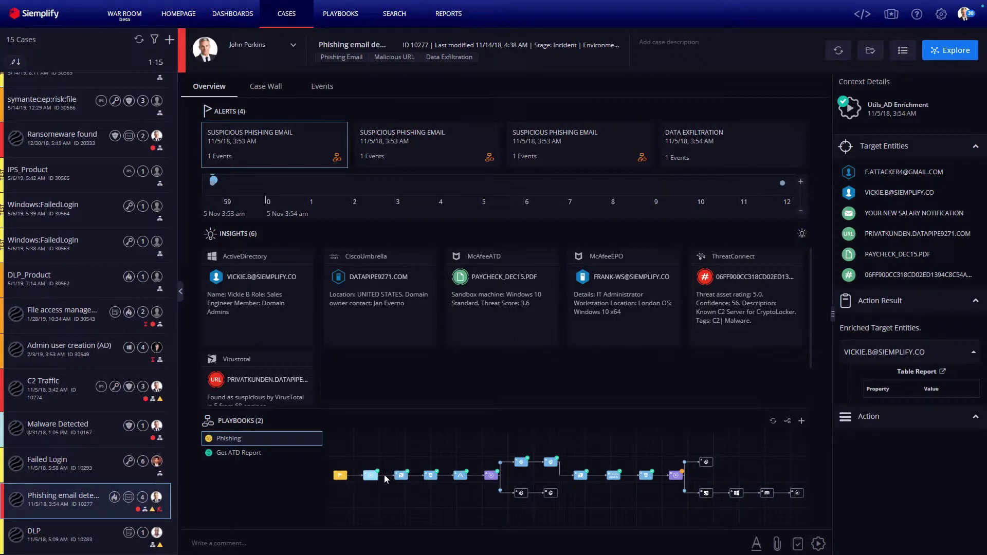
{"action": "left_click", "coordinate": [400, 477]}
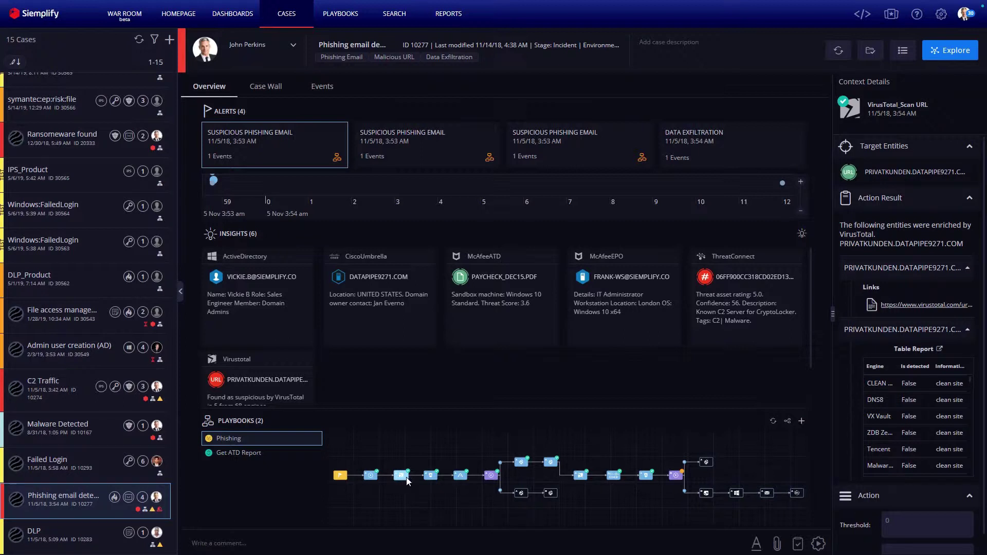
{"action": "left_click", "coordinate": [433, 479]}
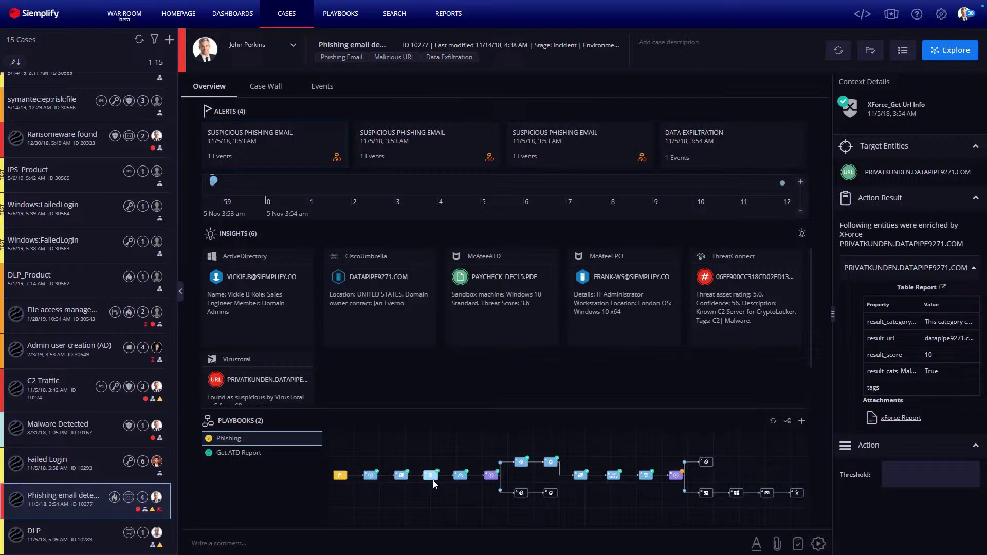
{"action": "left_click", "coordinate": [464, 479]}
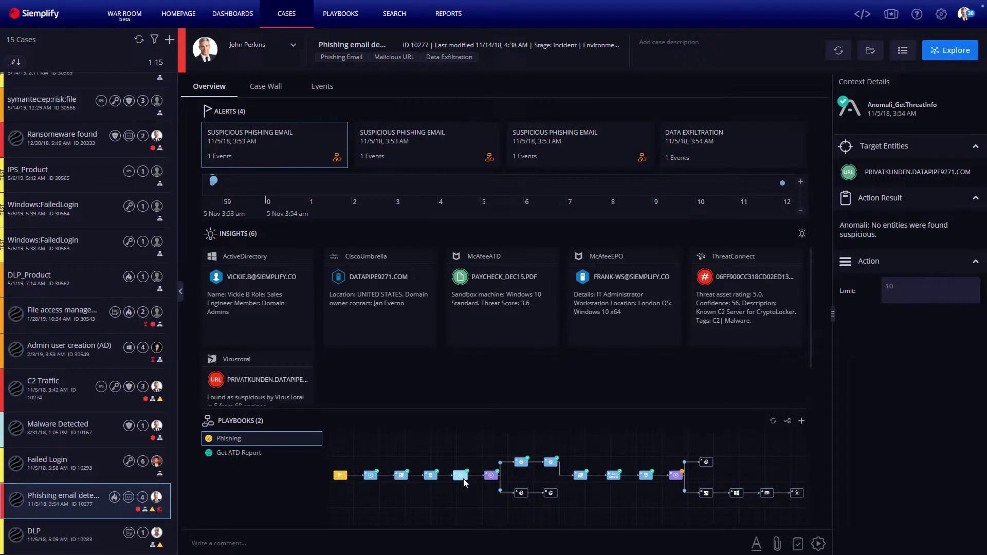
{"action": "left_click", "coordinate": [491, 476]}
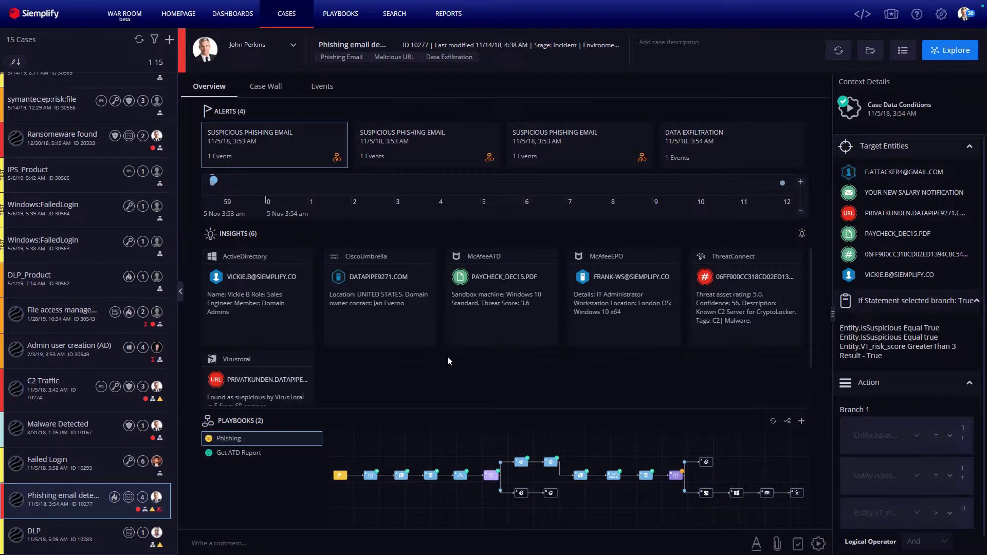
{"action": "scroll", "coordinate": [447, 357], "scroll_direction": "down", "scroll_amount": 1}
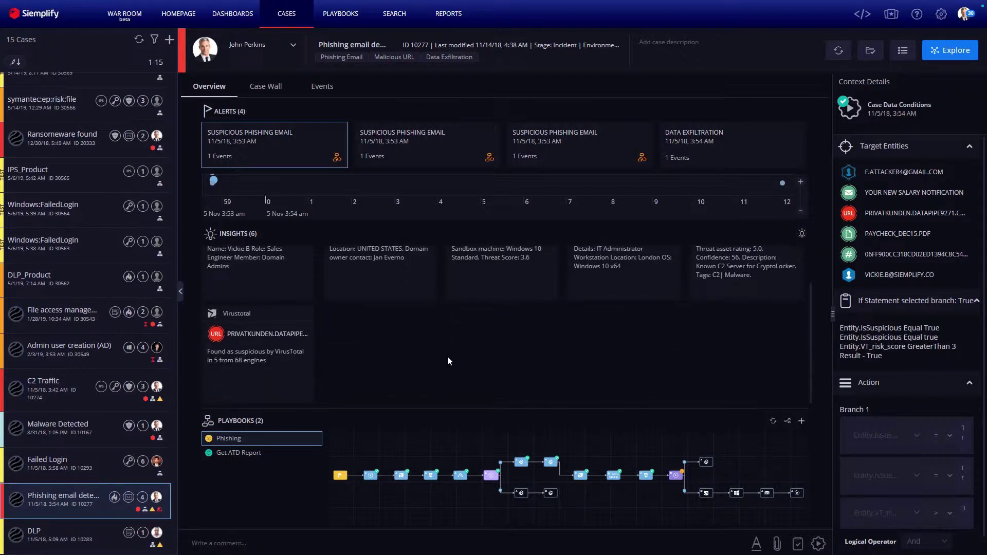
{"action": "scroll", "coordinate": [448, 360], "scroll_direction": "up", "scroll_amount": 1}
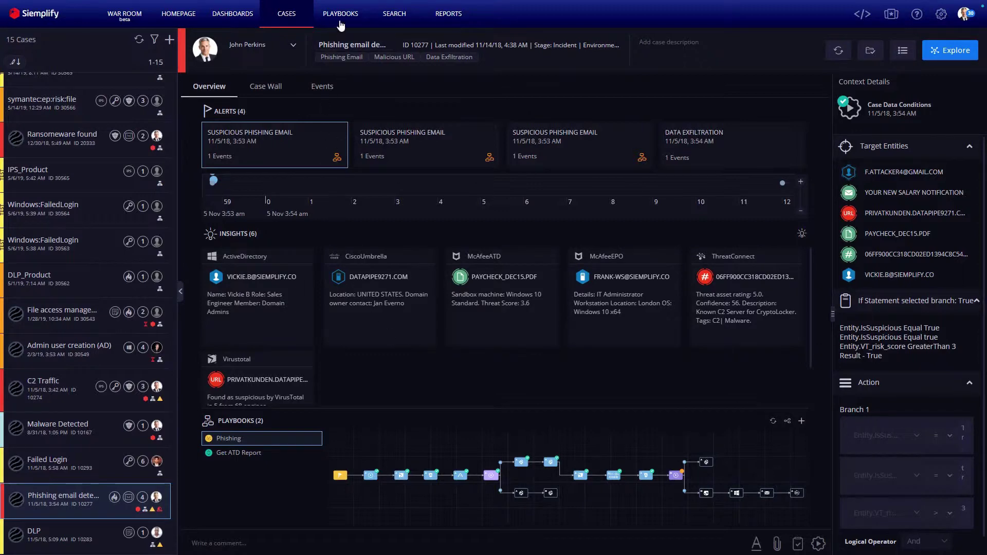
Open the Suspicious Phishing Email playbook from Use Cases on an enlarged canvas showing its first steps.
{"action": "left_click", "coordinate": [343, 14]}
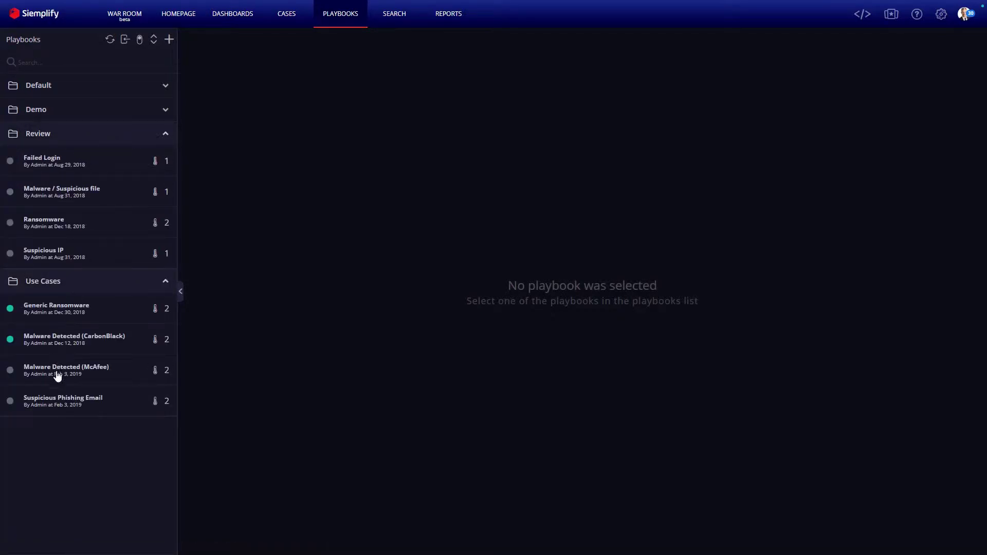
{"action": "left_click", "coordinate": [52, 402]}
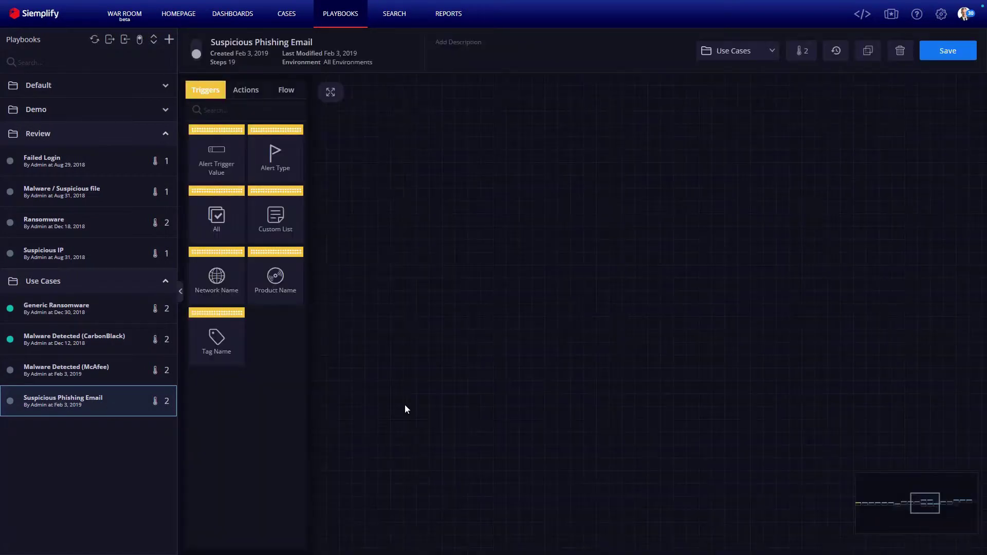
{"action": "left_click", "coordinate": [180, 296]}
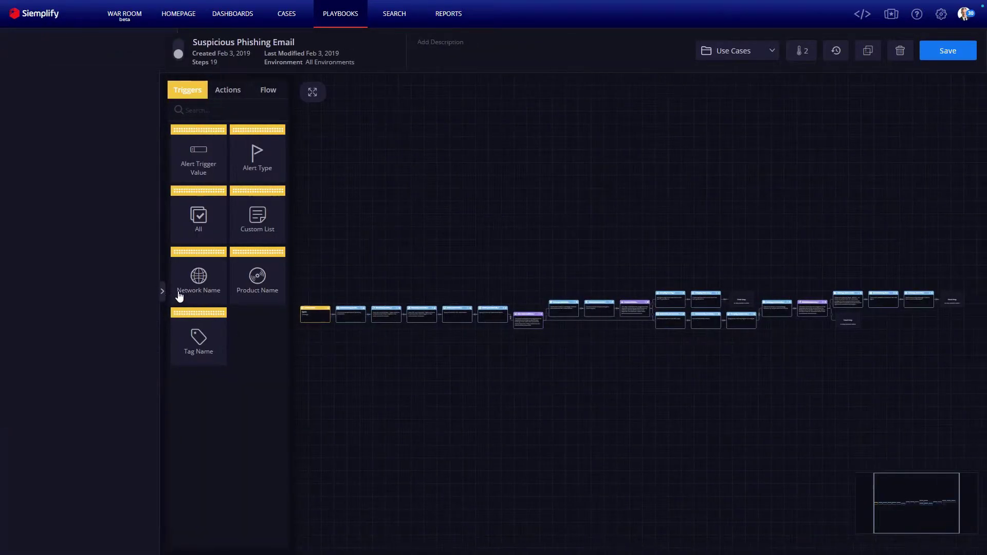
{"action": "scroll", "coordinate": [165, 334], "scroll_direction": "up", "scroll_amount": 8}
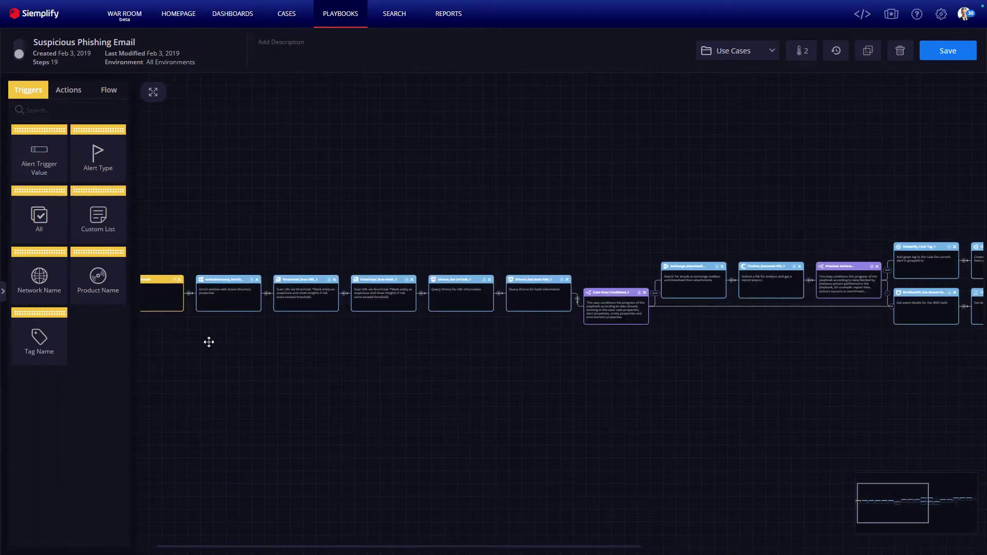
{"action": "left_click_drag", "start_coordinate": [209, 341], "coordinate": [265, 332]}
{"action": "scroll", "coordinate": [264, 331], "scroll_direction": "up", "scroll_amount": 6}
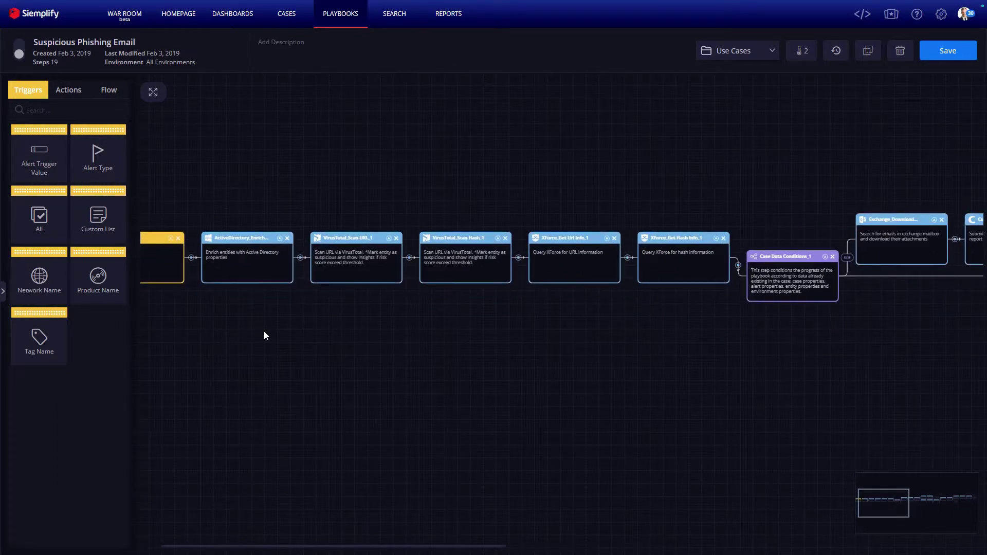
Inspect the ActiveDirectory_Enrich entities step's settings and the early steps' info cards.
{"action": "left_click", "coordinate": [247, 257]}
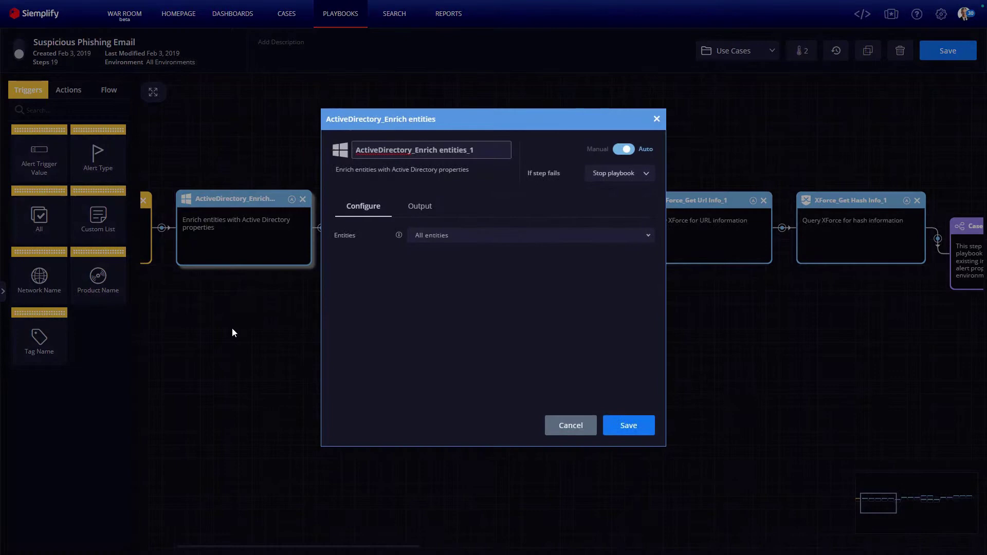
{"action": "left_click", "coordinate": [657, 118]}
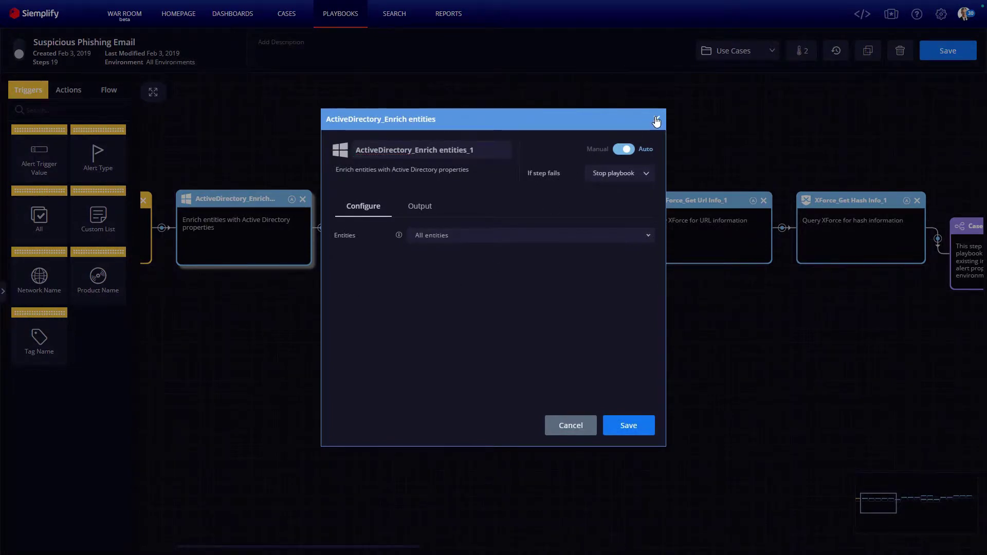
{"action": "left_click", "coordinate": [657, 120]}
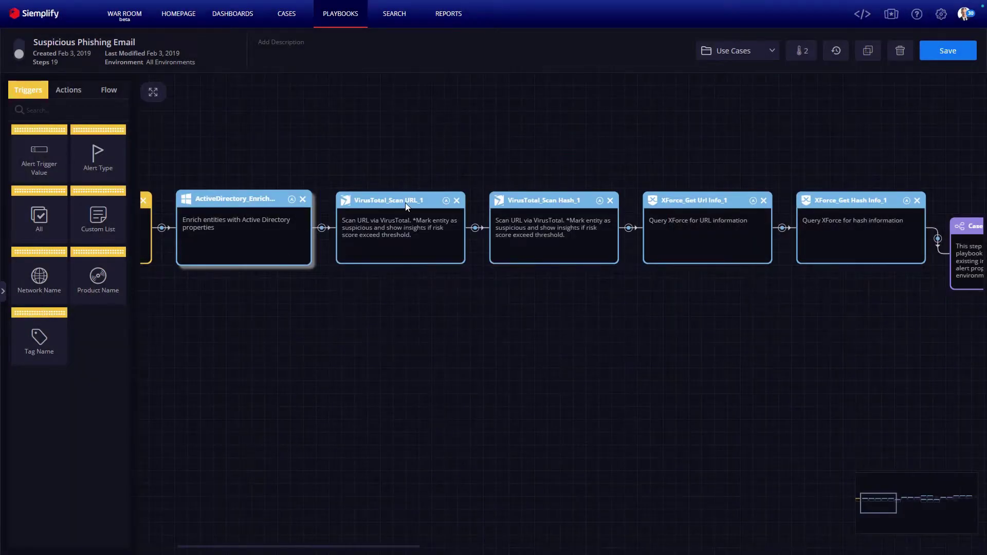
{"action": "mouse_move", "coordinate": [522, 202]}
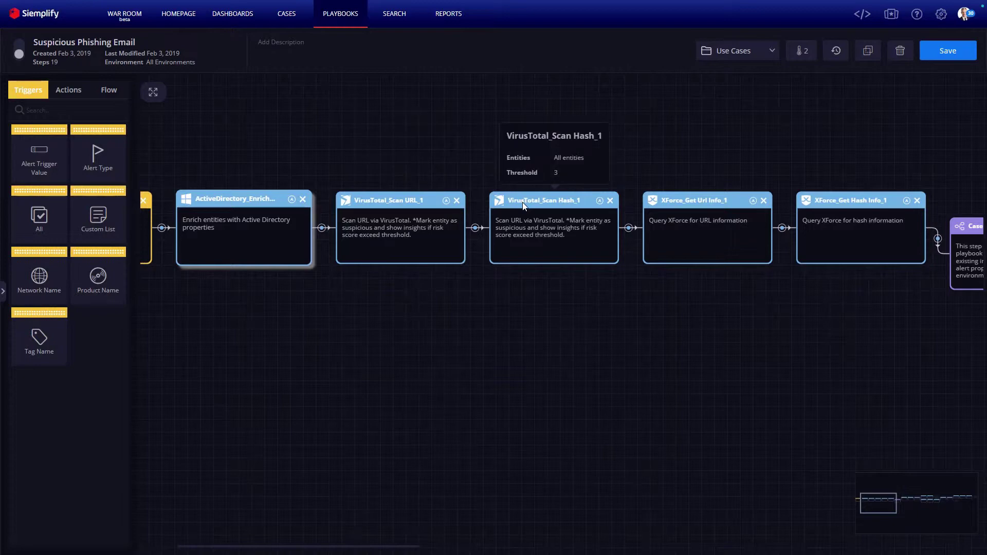
{"action": "mouse_move", "coordinate": [832, 201]}
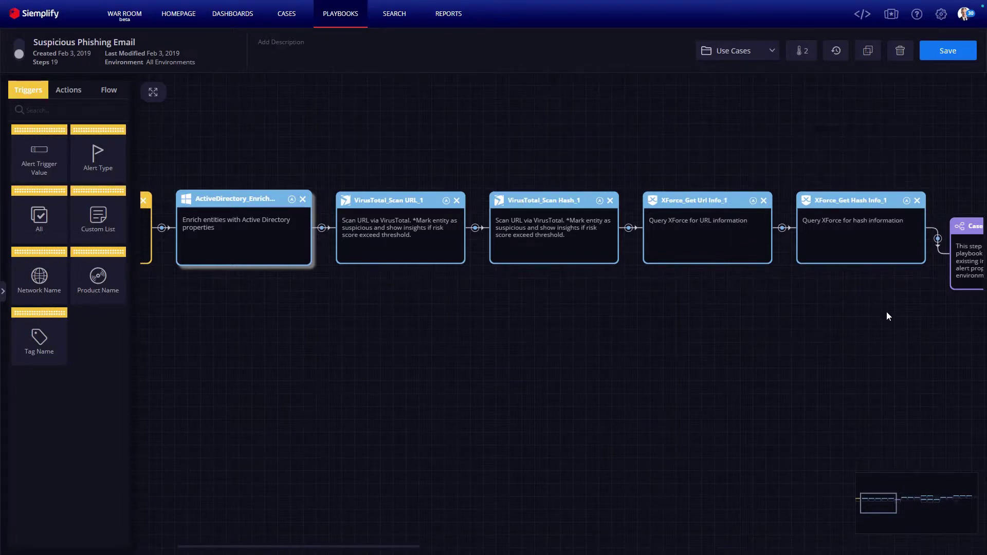
Read the info cards from Case Data Conditions through the Final Step, then zoom out to the whole playbook.
{"action": "left_click_drag", "start_coordinate": [888, 316], "coordinate": [280, 307]}
{"action": "mouse_move", "coordinate": [483, 223]}
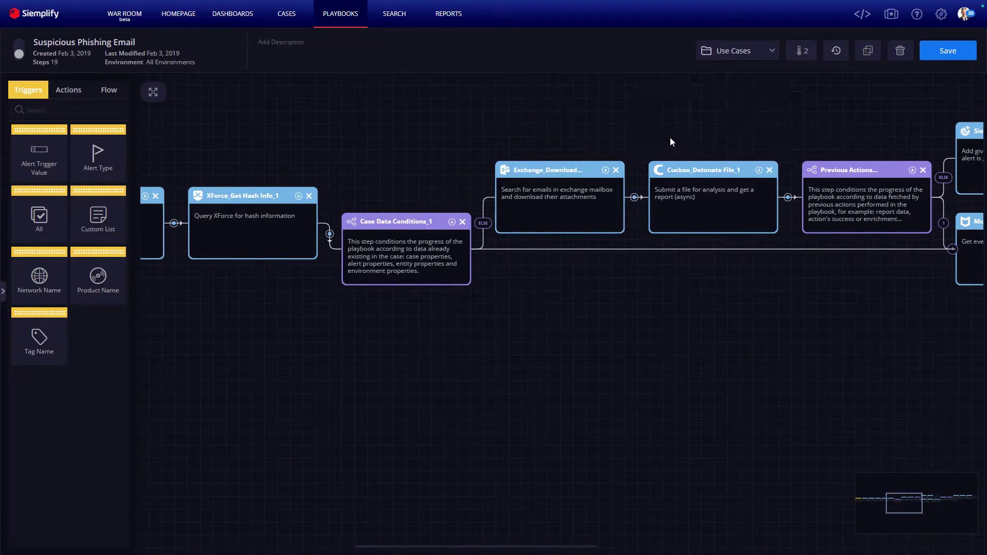
{"action": "mouse_move", "coordinate": [687, 167]}
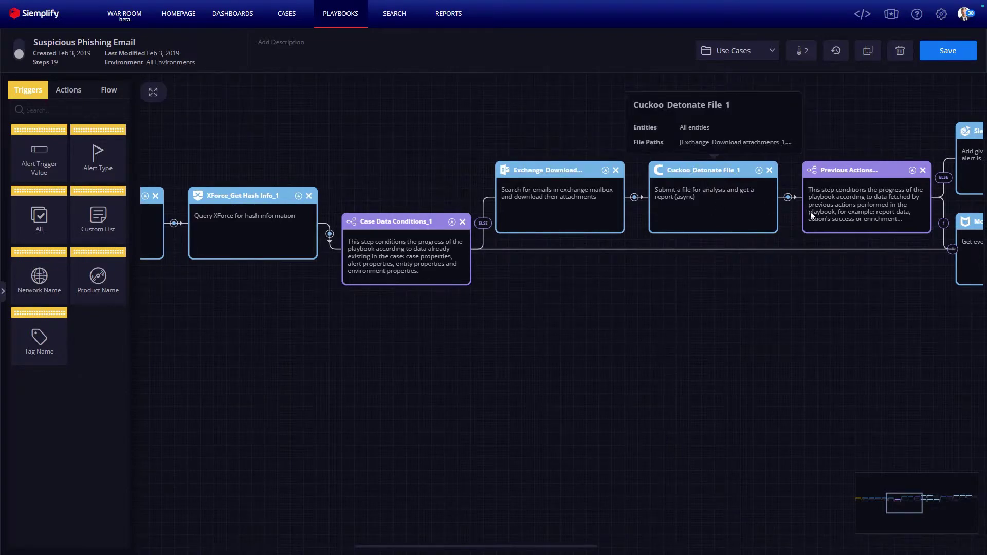
{"action": "left_click_drag", "start_coordinate": [844, 277], "coordinate": [194, 286]}
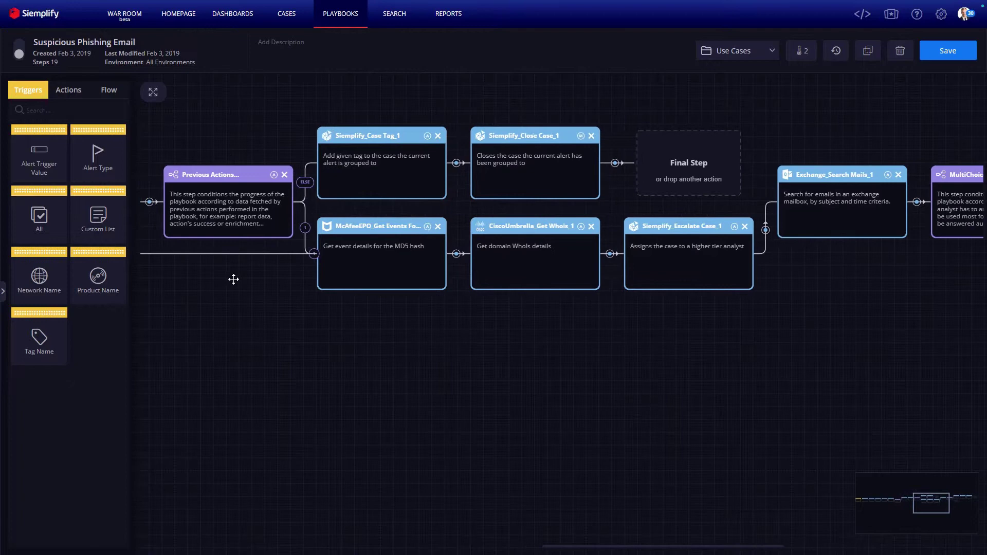
{"action": "mouse_move", "coordinate": [378, 154]}
{"action": "mouse_move", "coordinate": [548, 150]}
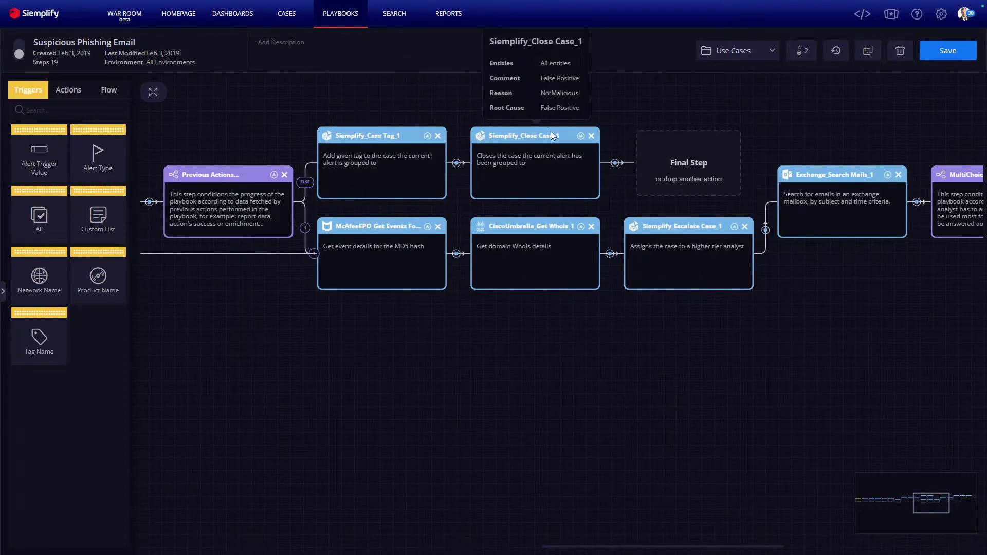
{"action": "mouse_move", "coordinate": [369, 238]}
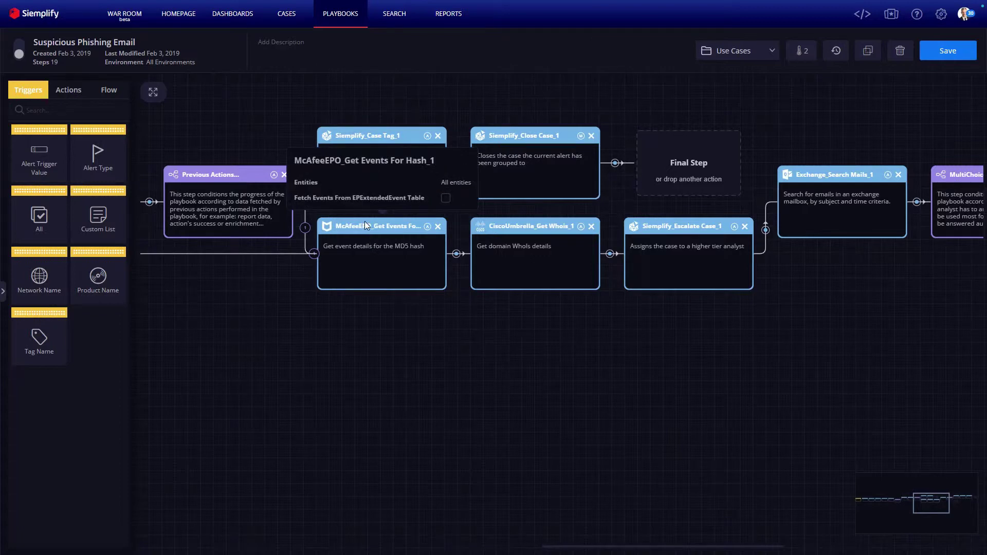
{"action": "mouse_move", "coordinate": [509, 227]}
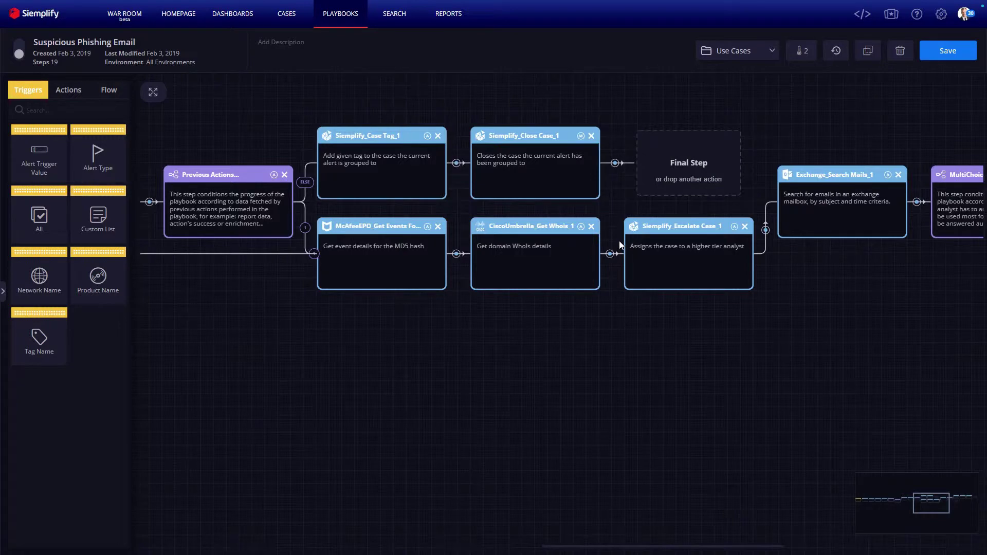
{"action": "scroll", "coordinate": [635, 398], "scroll_direction": "up", "scroll_amount": 1}
{"action": "scroll", "coordinate": [636, 395], "scroll_direction": "down", "scroll_amount": 5}
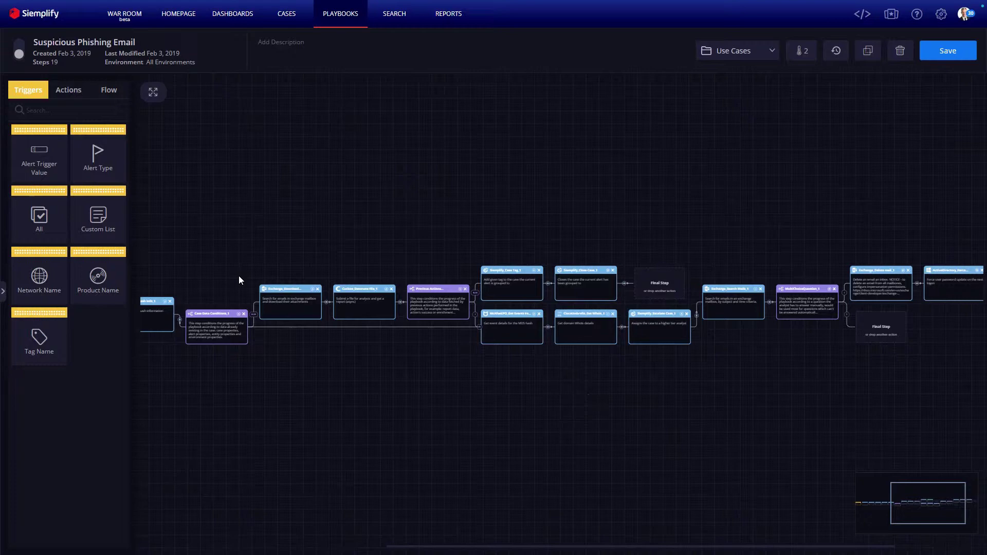
Insert CBDefense Change Device Status after the Exchange_Download step, giving the playbook 20 steps.
{"action": "left_click", "coordinate": [65, 97]}
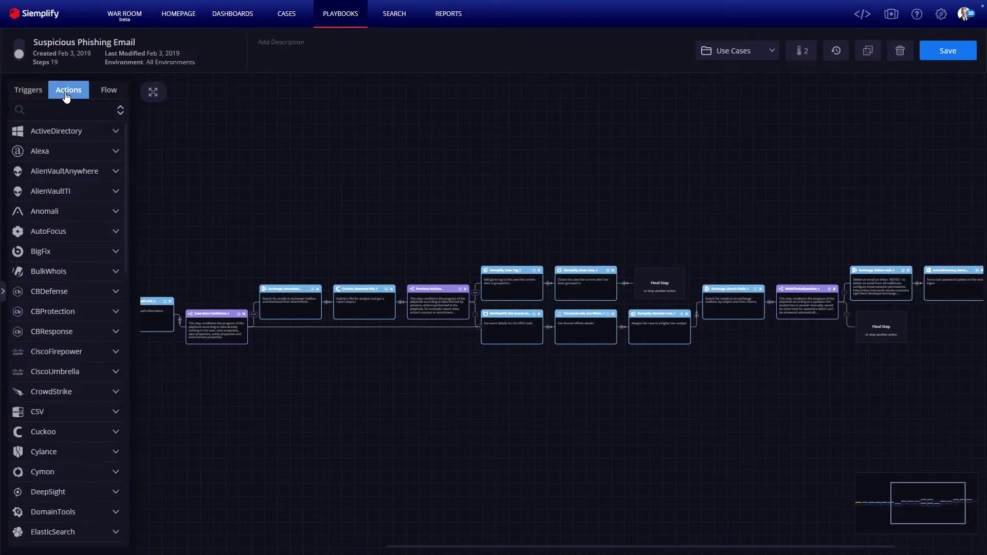
{"action": "left_click", "coordinate": [115, 292]}
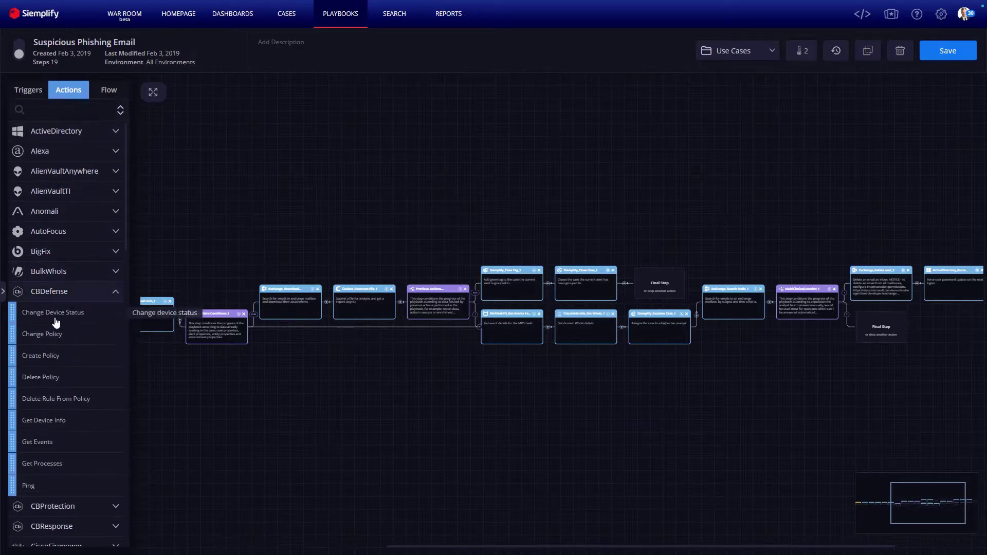
{"action": "left_click_drag", "start_coordinate": [56, 320], "coordinate": [326, 302]}
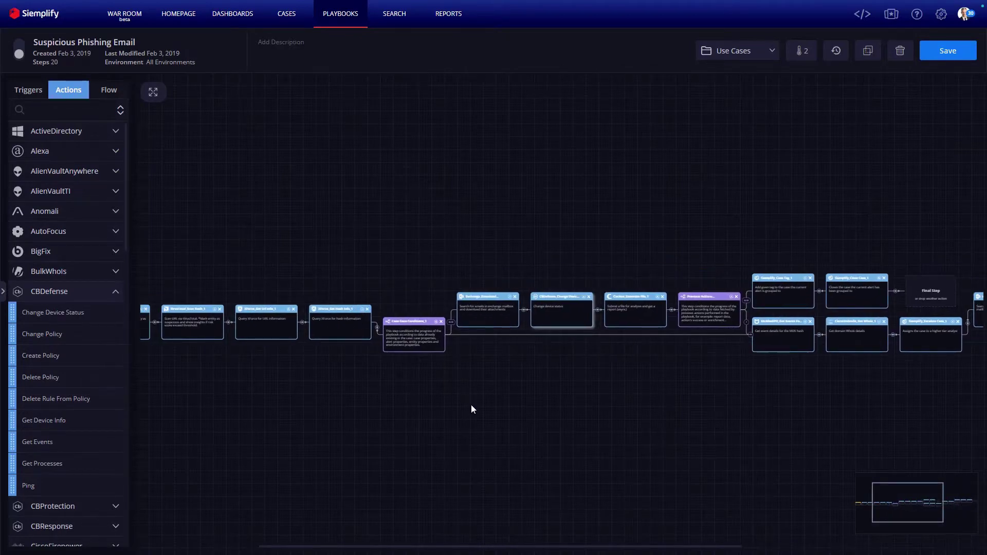
{"action": "left_click_drag", "start_coordinate": [592, 402], "coordinate": [183, 362]}
{"action": "scroll", "coordinate": [614, 275], "scroll_direction": "up", "scroll_amount": 3}
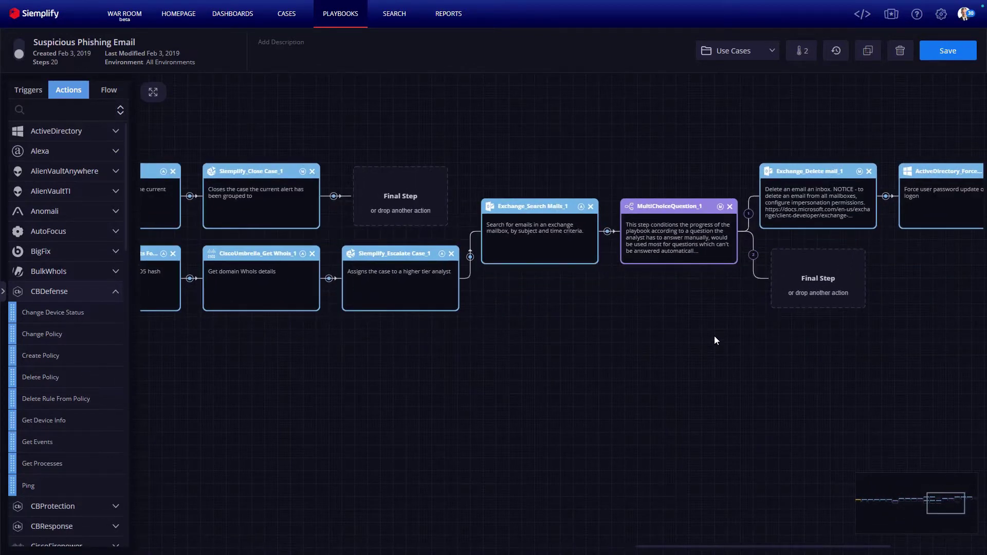
{"action": "scroll", "coordinate": [715, 335], "scroll_direction": "up", "scroll_amount": 2}
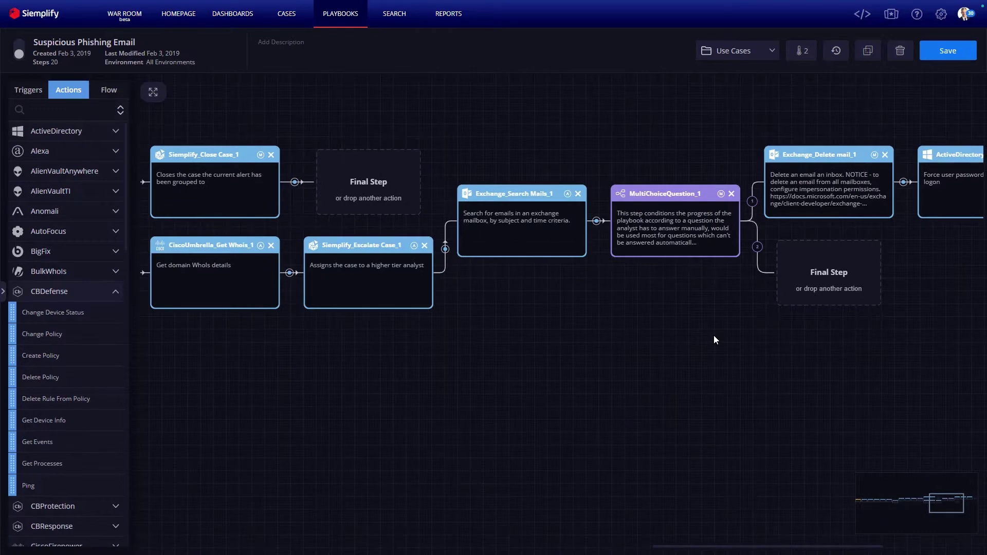
View the case's pending MultiChoiceQuestion and open its playbook in the editor.
{"action": "left_click", "coordinate": [287, 13]}
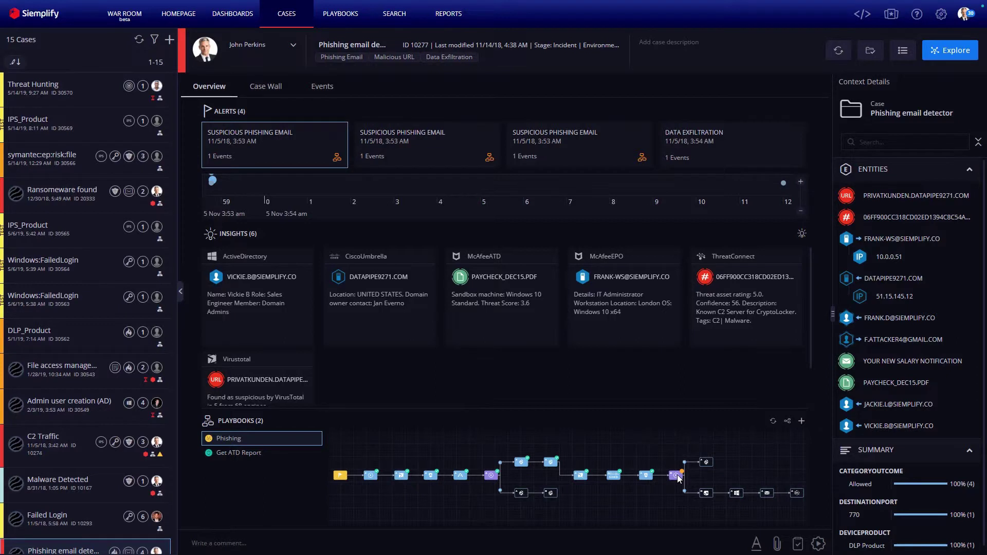
{"action": "left_click", "coordinate": [677, 476]}
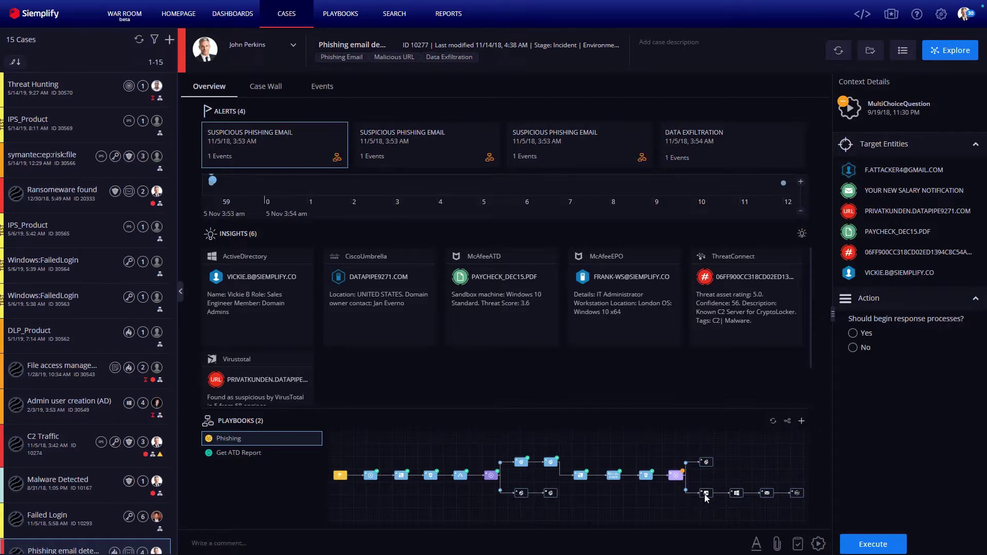
{"action": "left_click", "coordinate": [706, 495]}
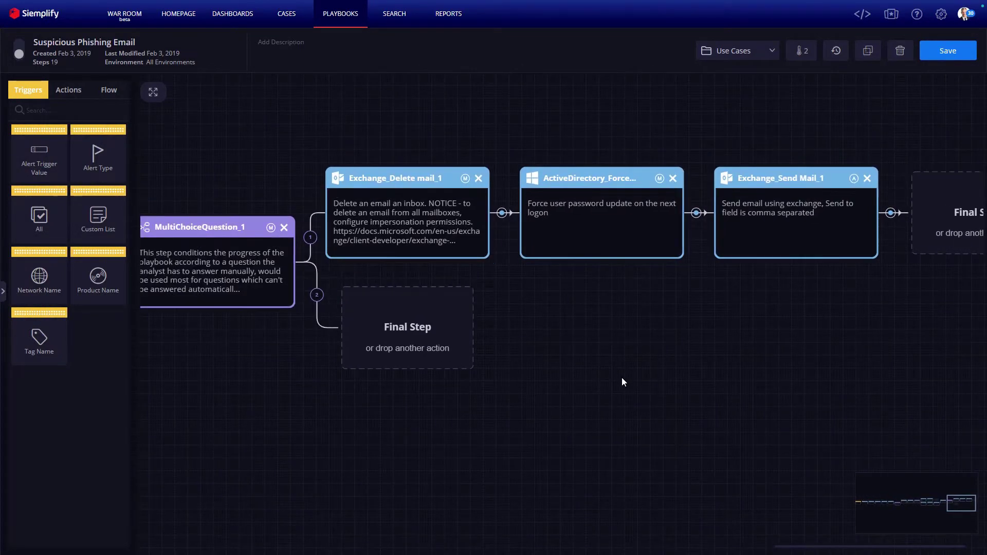
Pan across the Exchange_Delete mail, ActiveDirectory_Force and Exchange_Send Mail nodes.
{"action": "left_click_drag", "start_coordinate": [586, 359], "coordinate": [403, 420]}
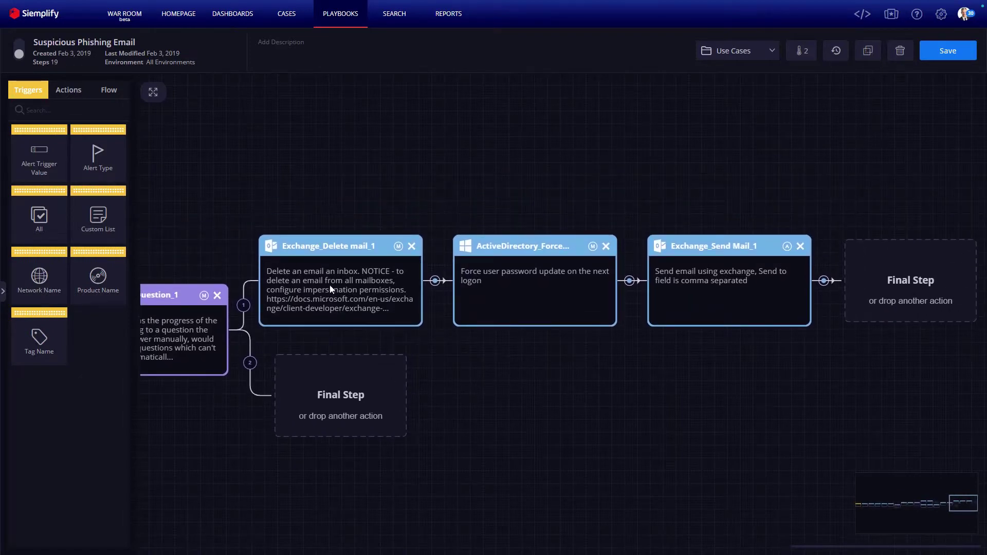